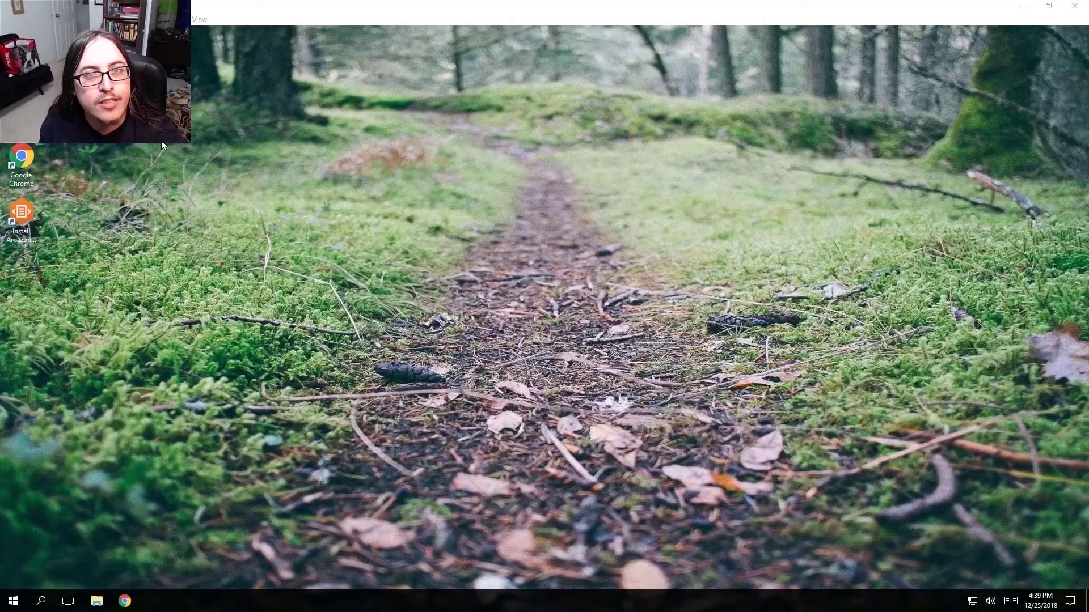
Launch Chrome, search 'jdk 11' and open Oracle's JDK 11 downloads page.
double_click(23, 161)
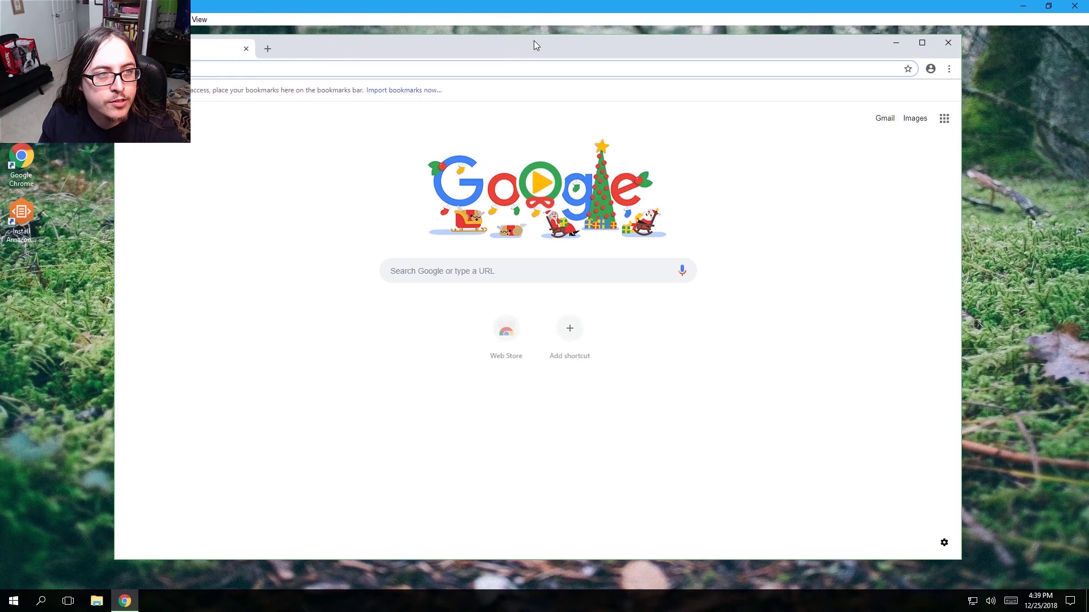
click(537, 264)
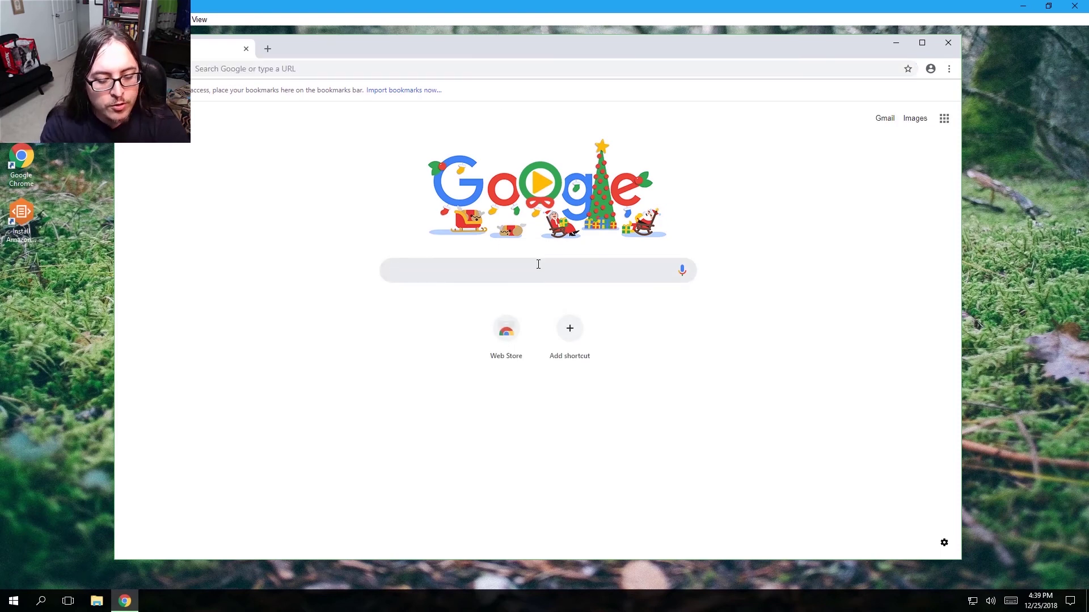
text(jdk 11)
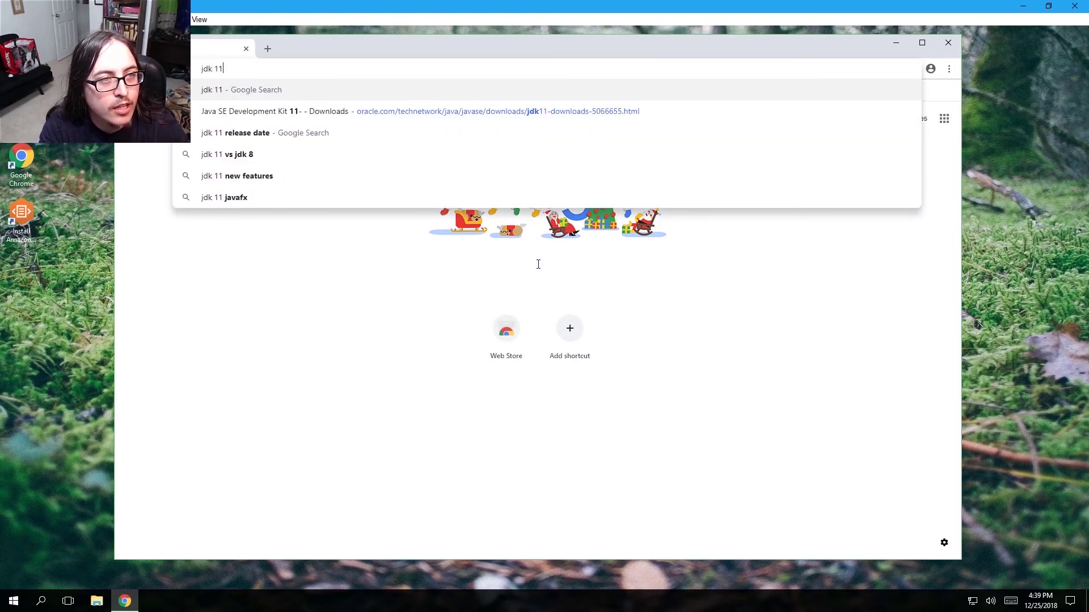
key(Return)
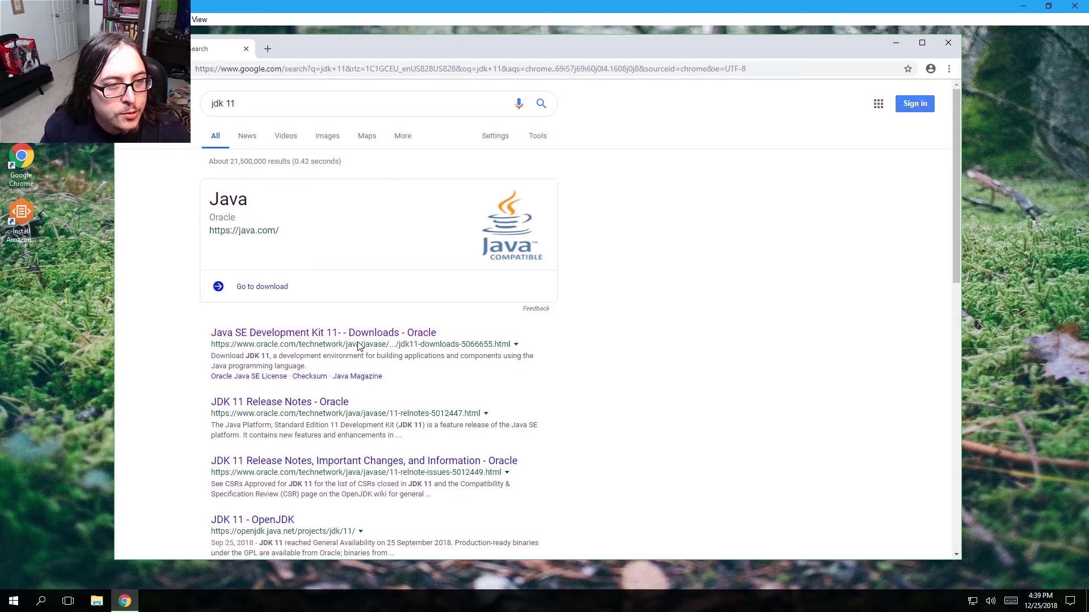
click(292, 334)
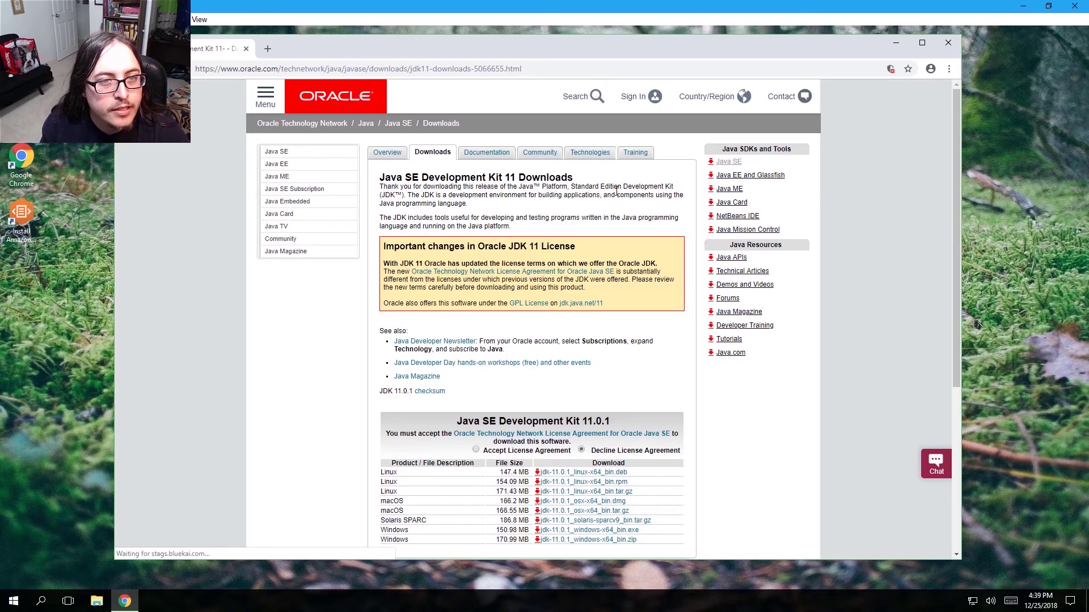
Accept the licence agreement and download jdk-11.0.1_windows-x64_bin.exe.
scroll(617, 191, down, 2)
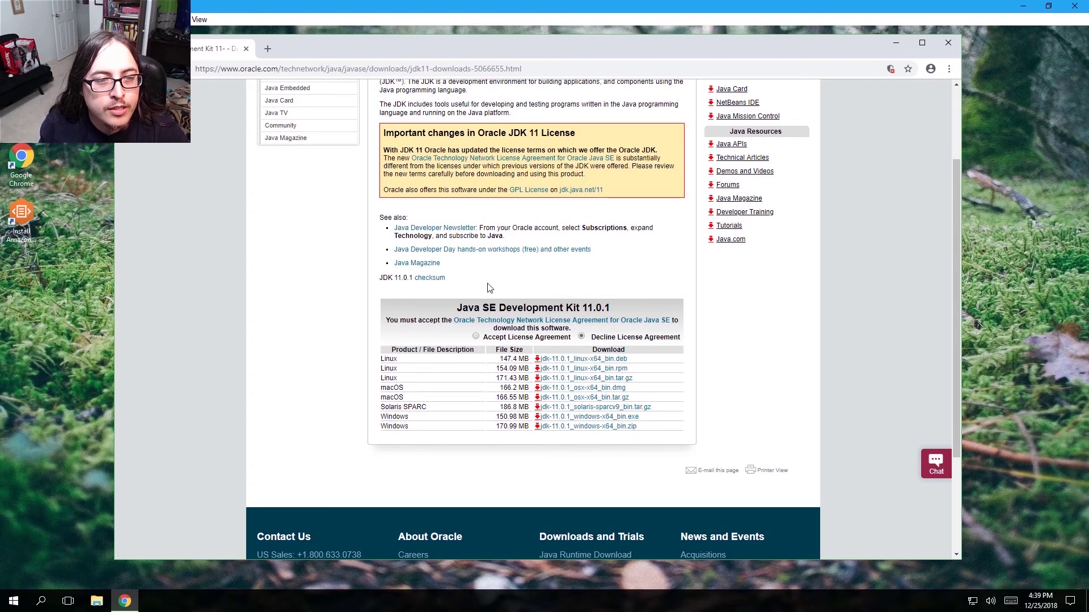
click(474, 339)
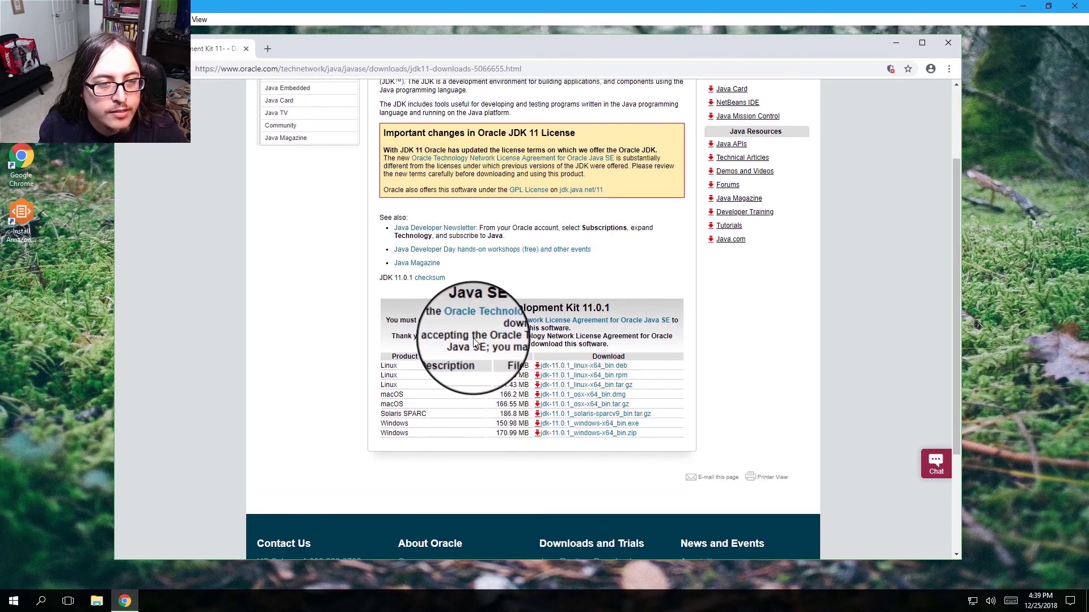
click(590, 424)
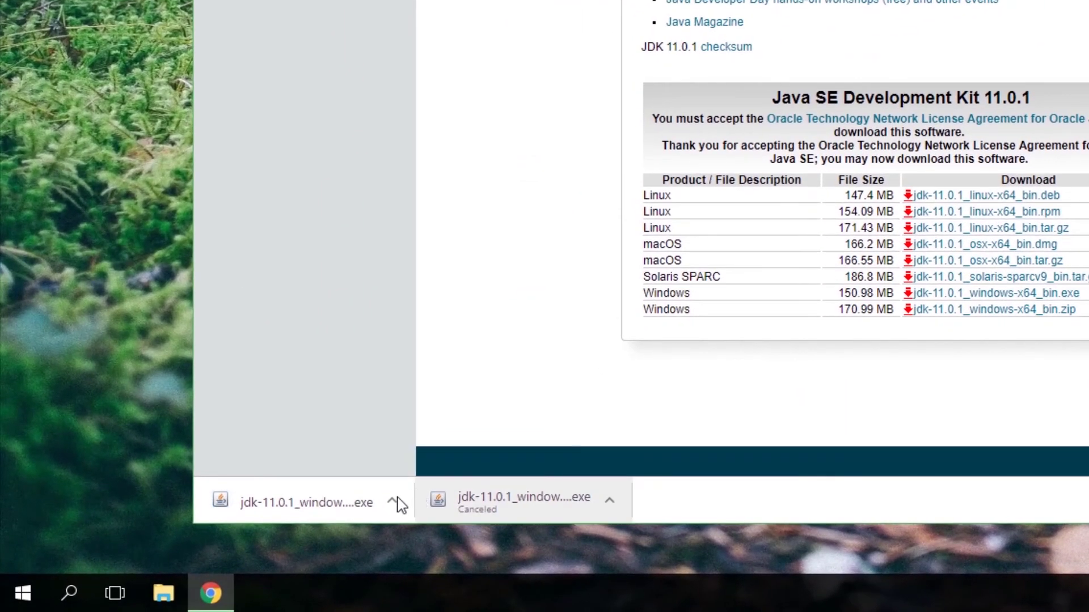
click(397, 500)
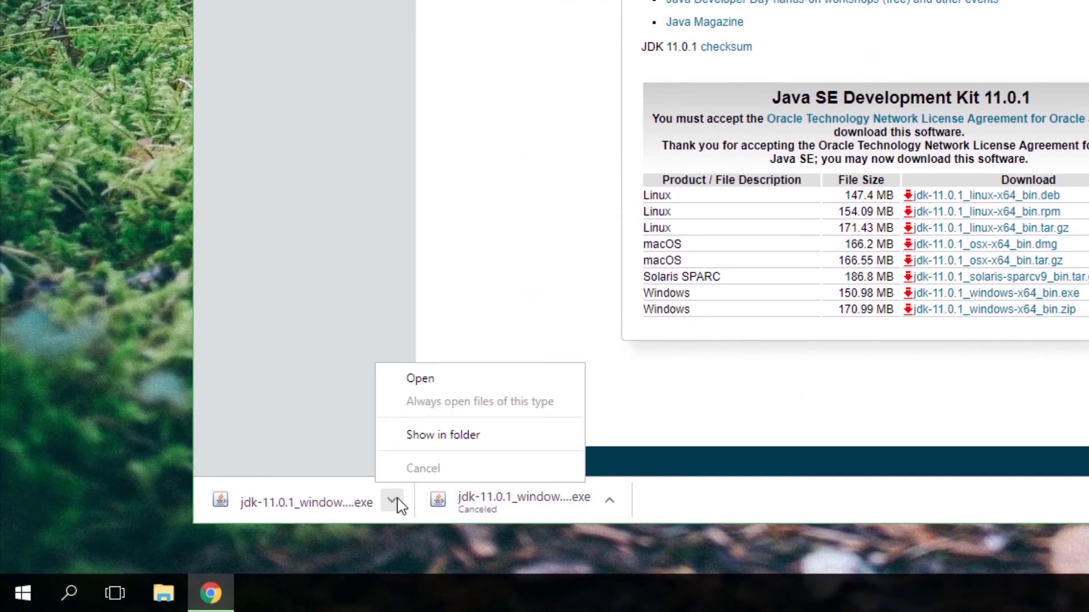
Run the downloaded jdk-11.0.1 installer as administrator from its folder.
click(440, 437)
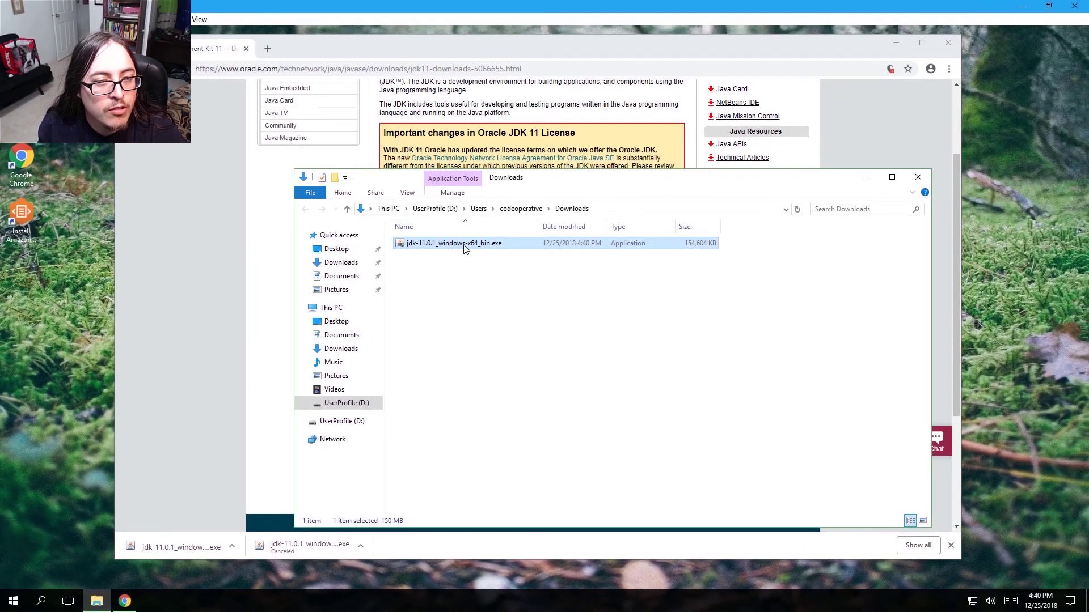
right_click(466, 246)
click(446, 269)
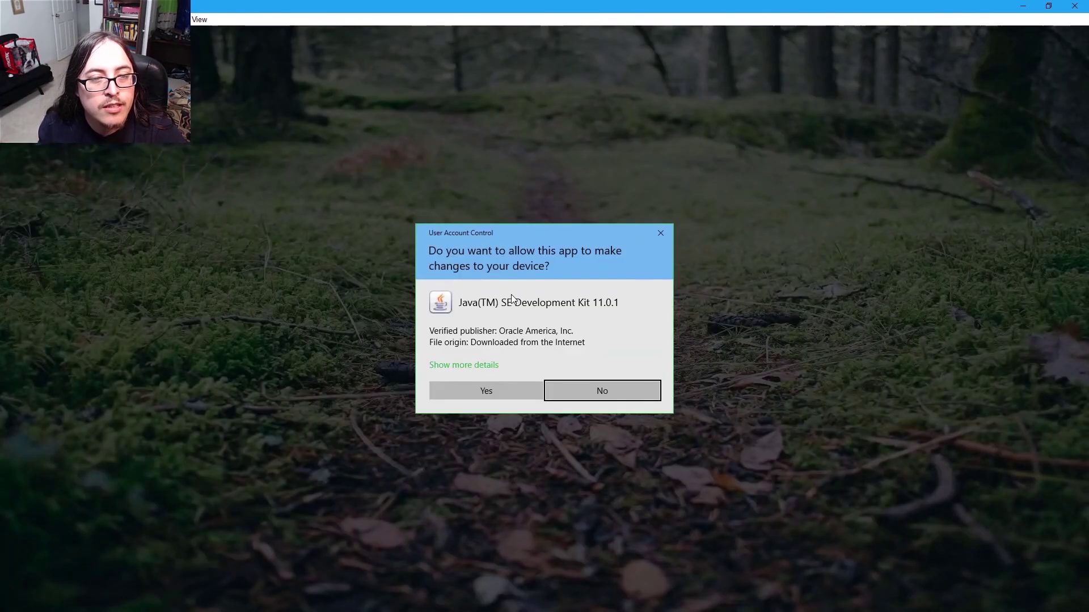
click(501, 395)
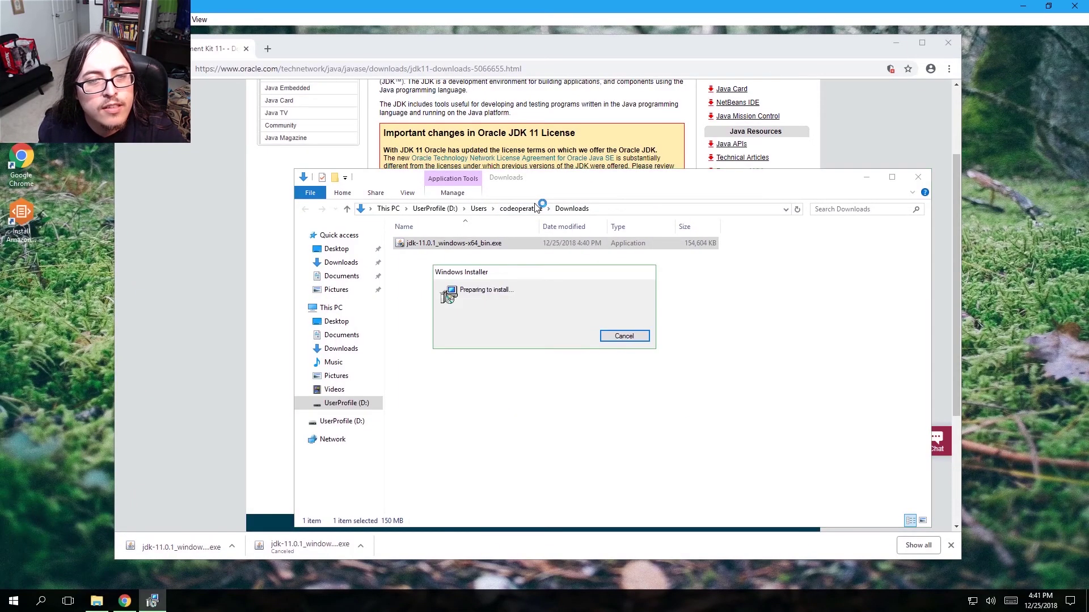
Finish the JDK setup with default features and location, then close the installer and Downloads folder.
click(612, 401)
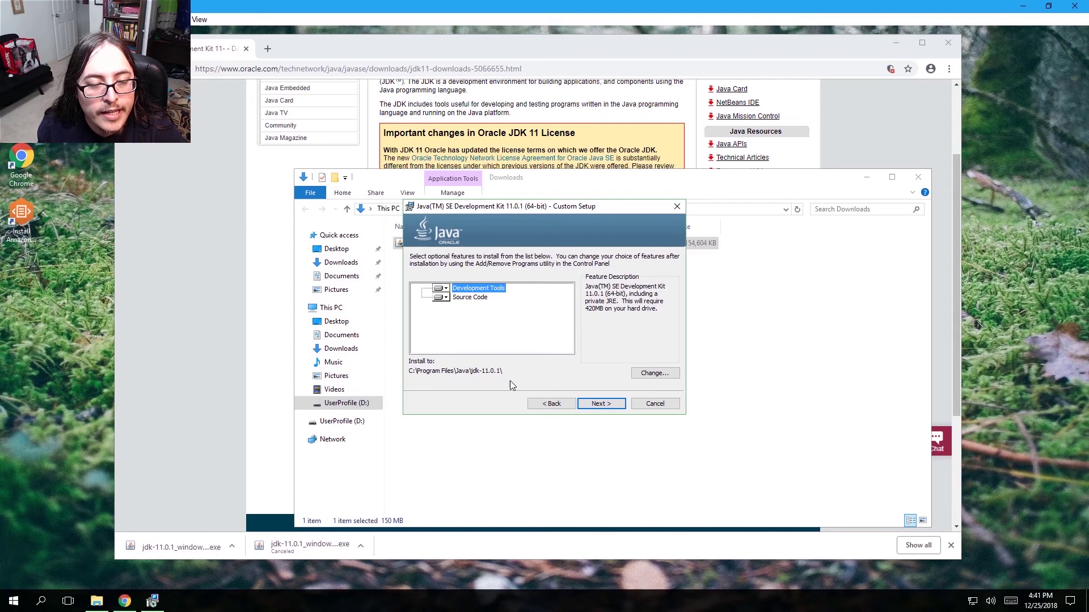
click(610, 404)
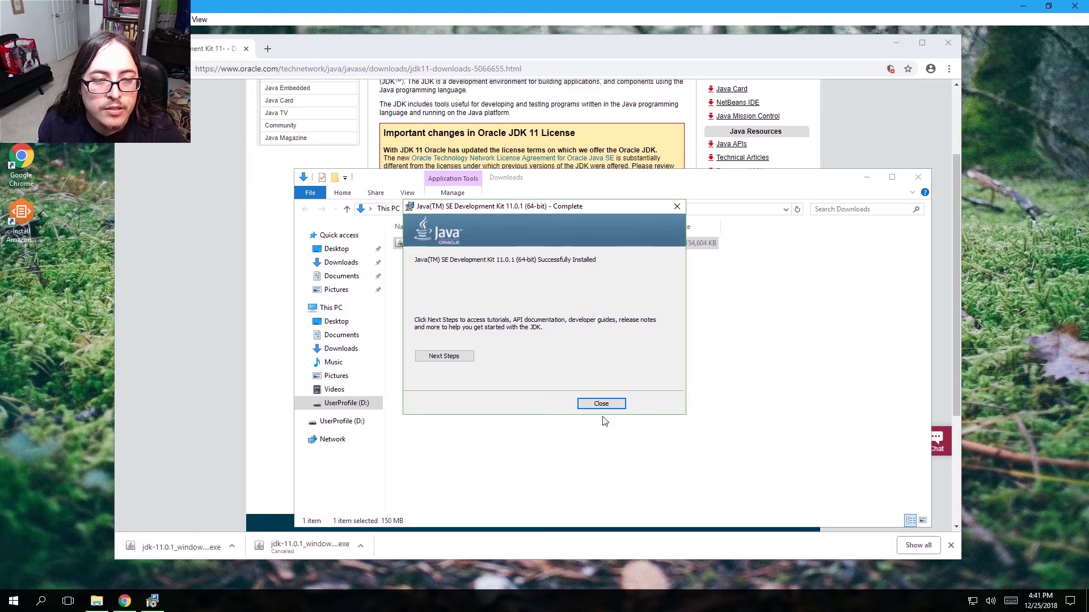
click(603, 405)
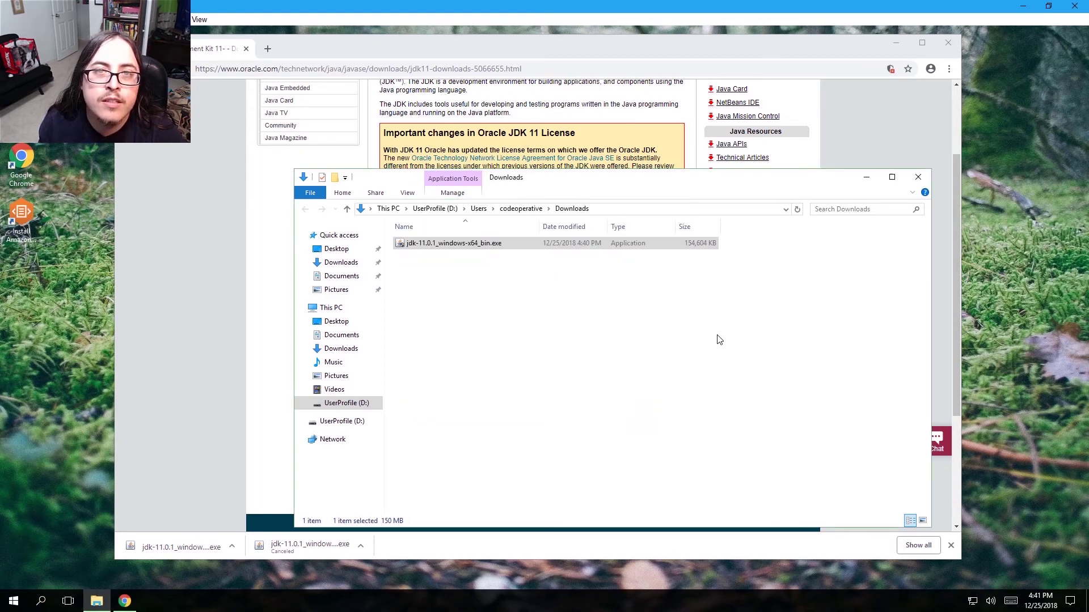
click(918, 177)
Close Chrome and open Environment Variables through a 'system va' Start search and System Properties.
click(945, 42)
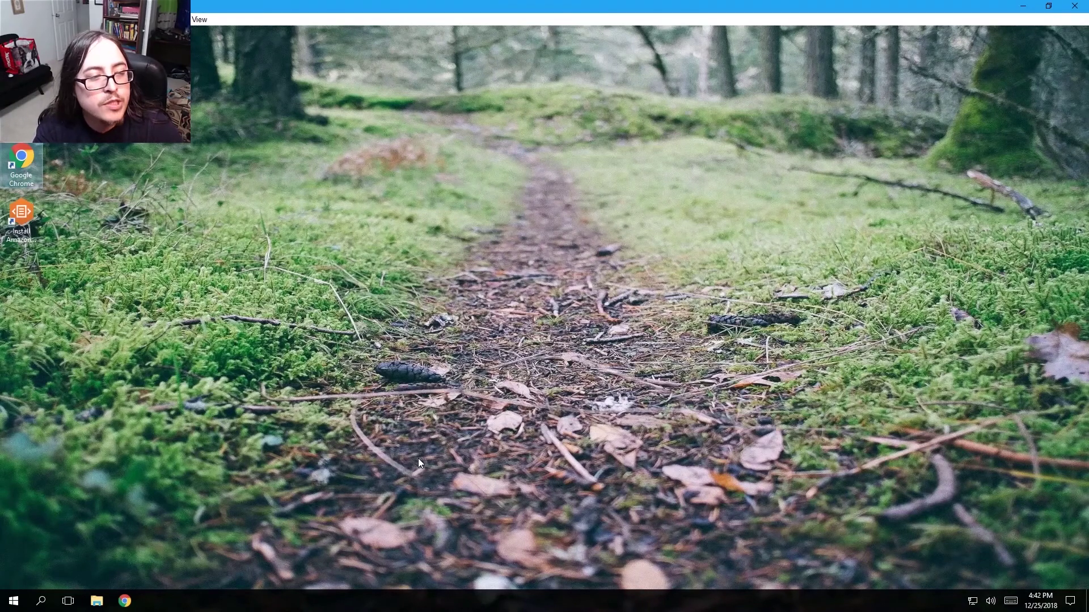
key(super)
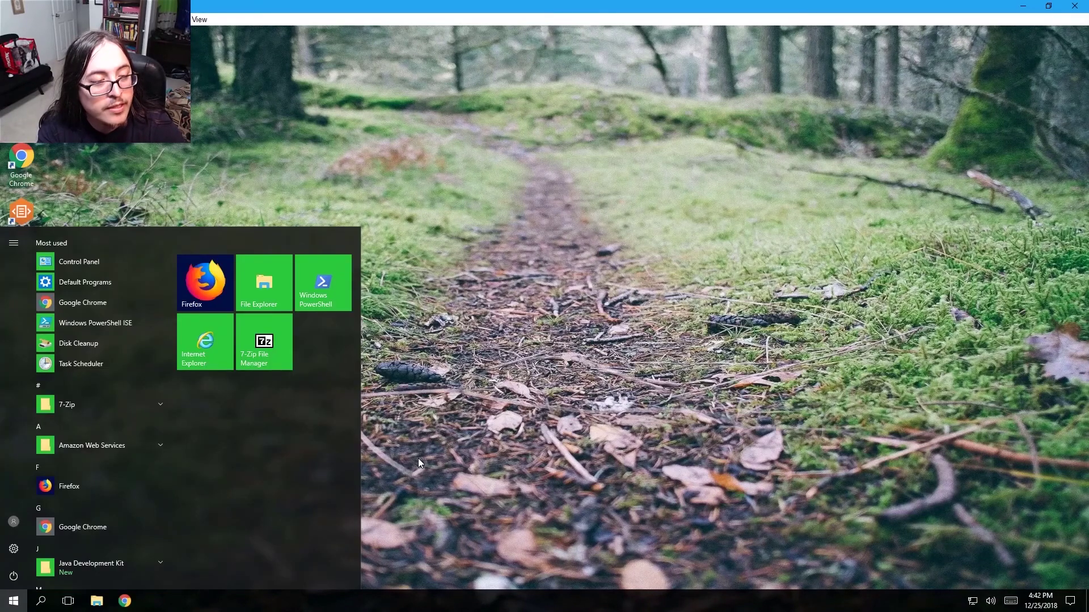
text(system)
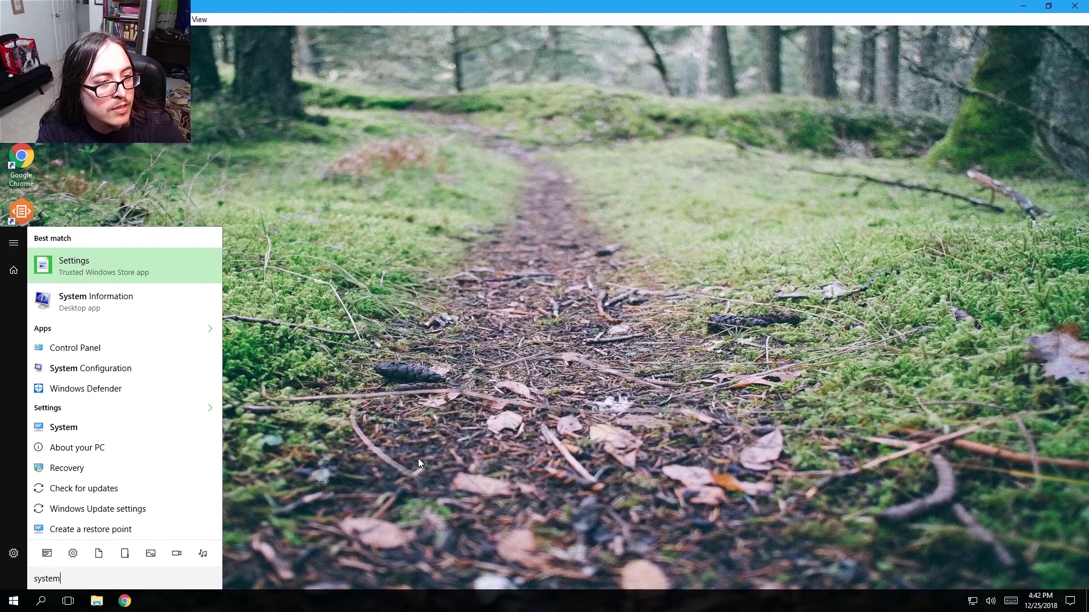
text( va)
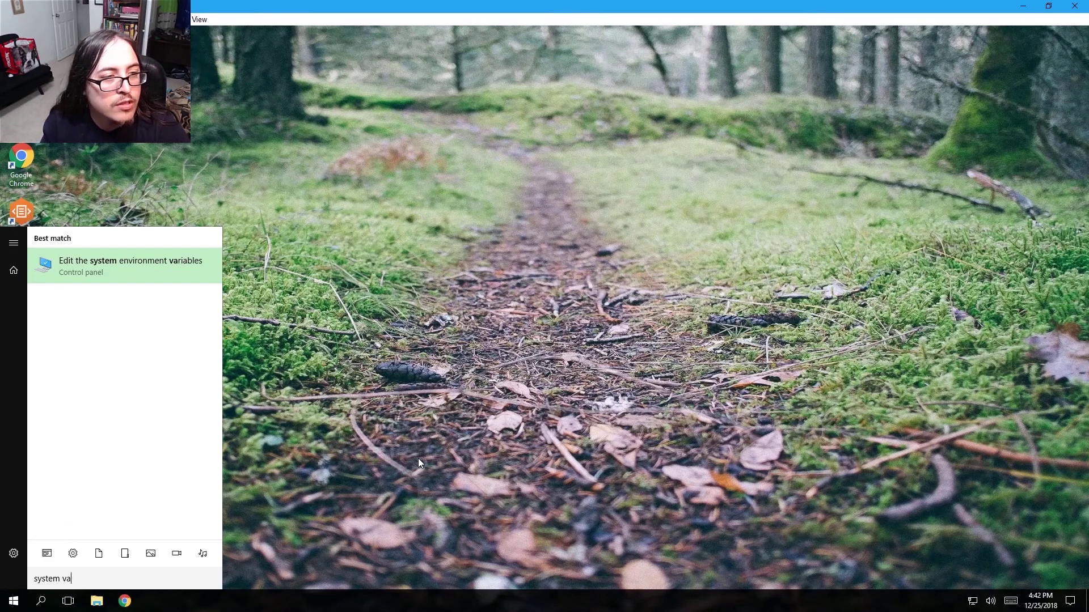
click(93, 267)
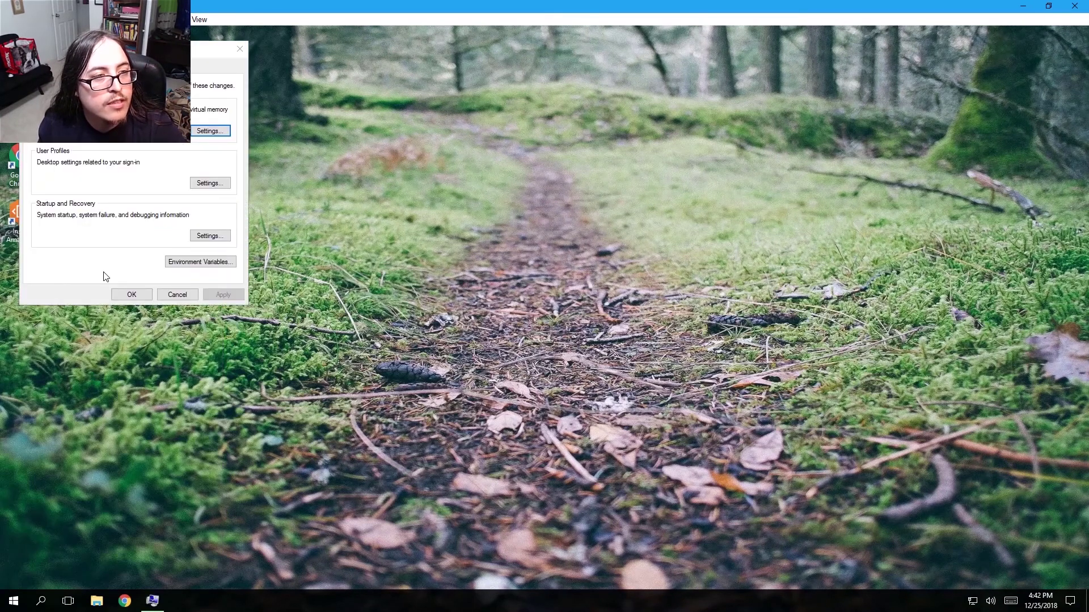
drag(122, 49, 577, 152)
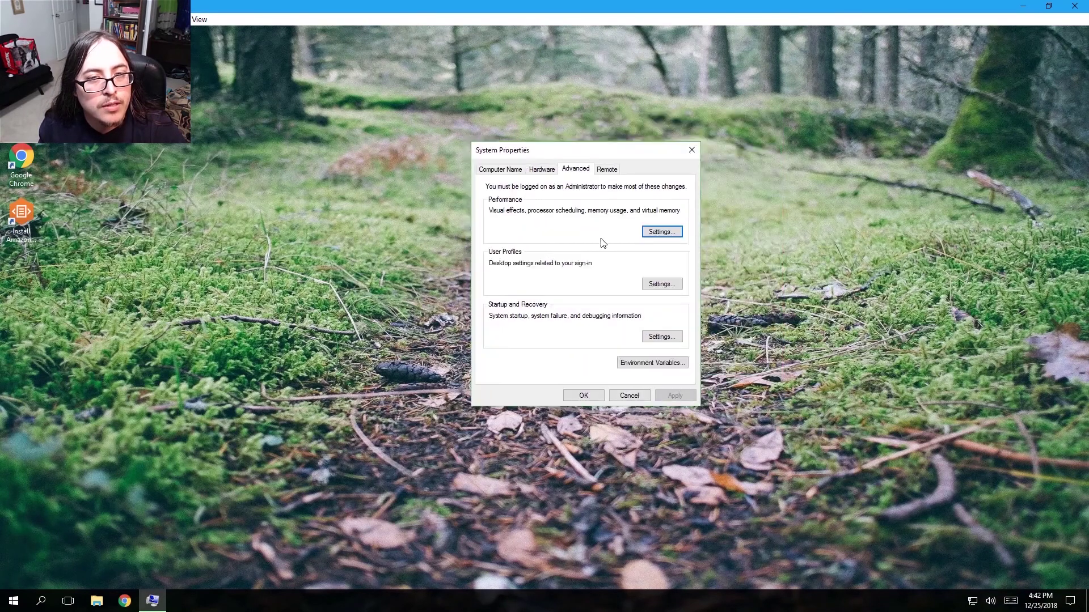
click(682, 366)
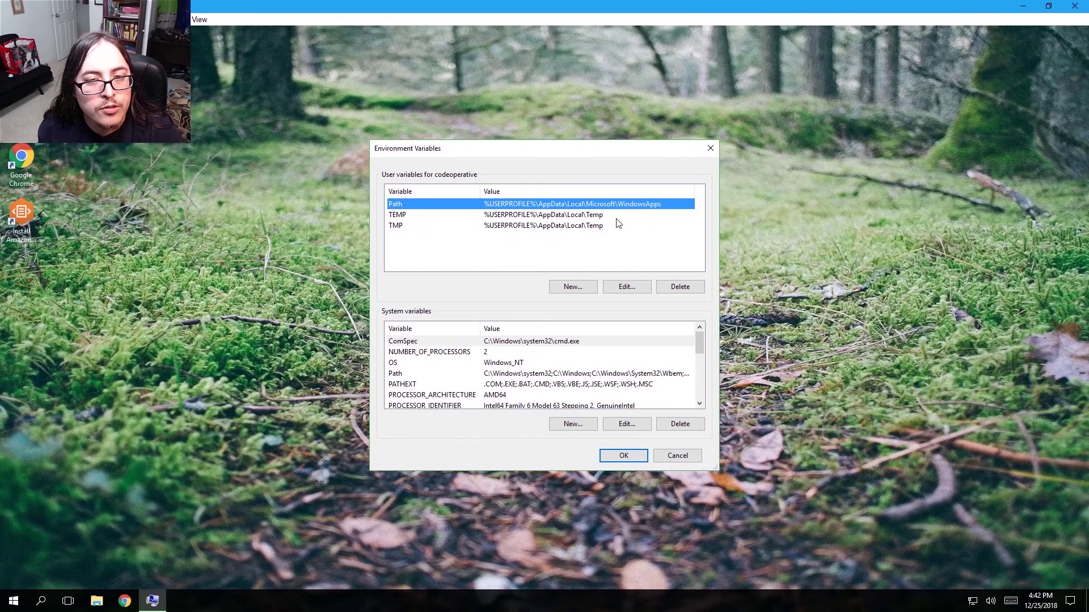
Start editing the user Path and browse File Explorer to C:\Program Files\Java\jdk-11.0.1\bin.
click(630, 288)
click(640, 315)
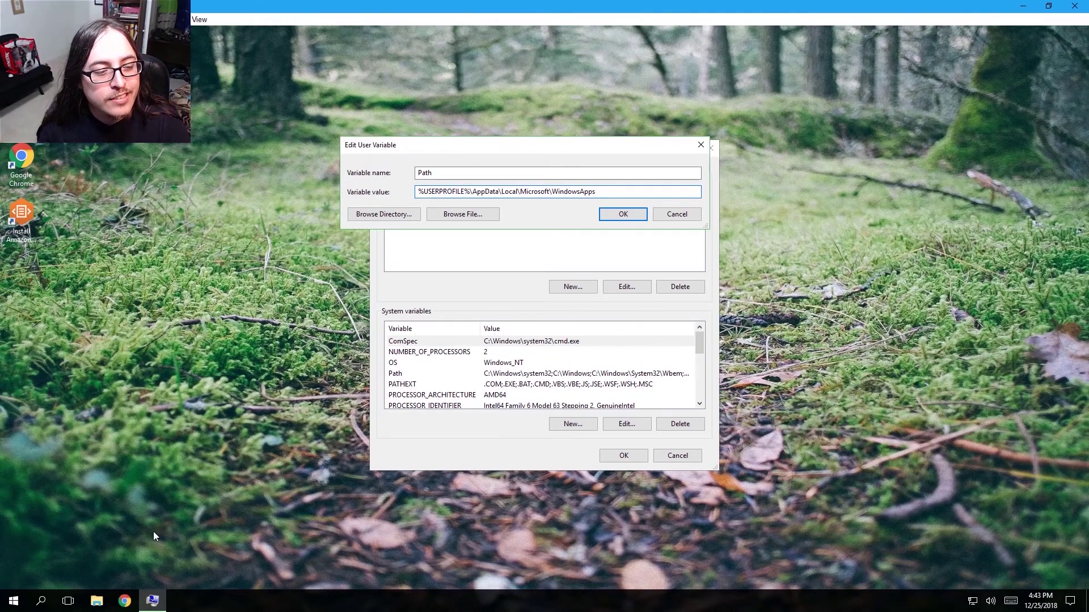
click(97, 600)
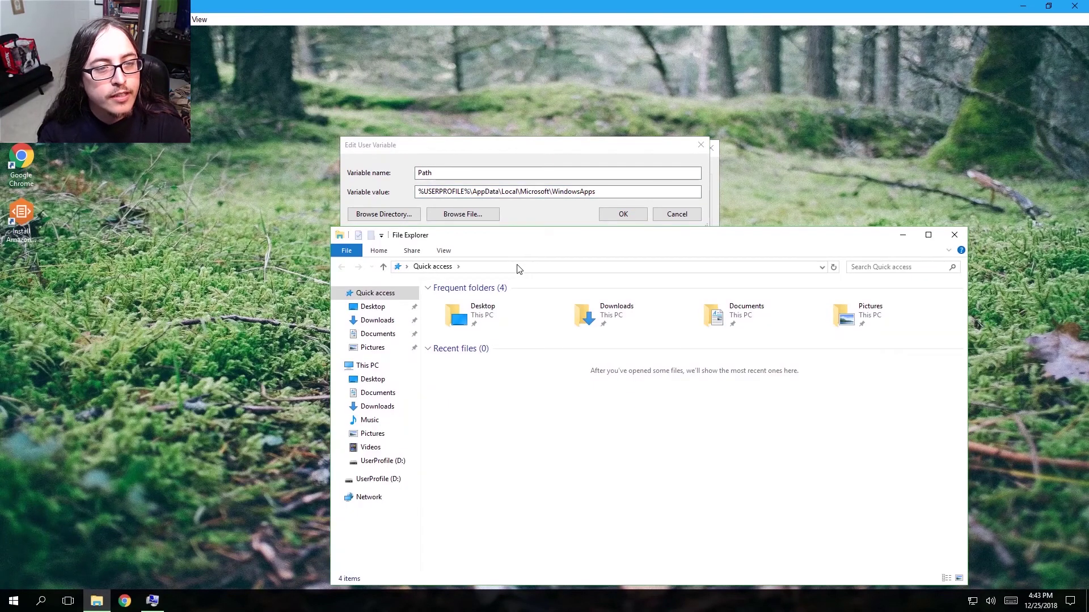
click(536, 270)
text(c:\)
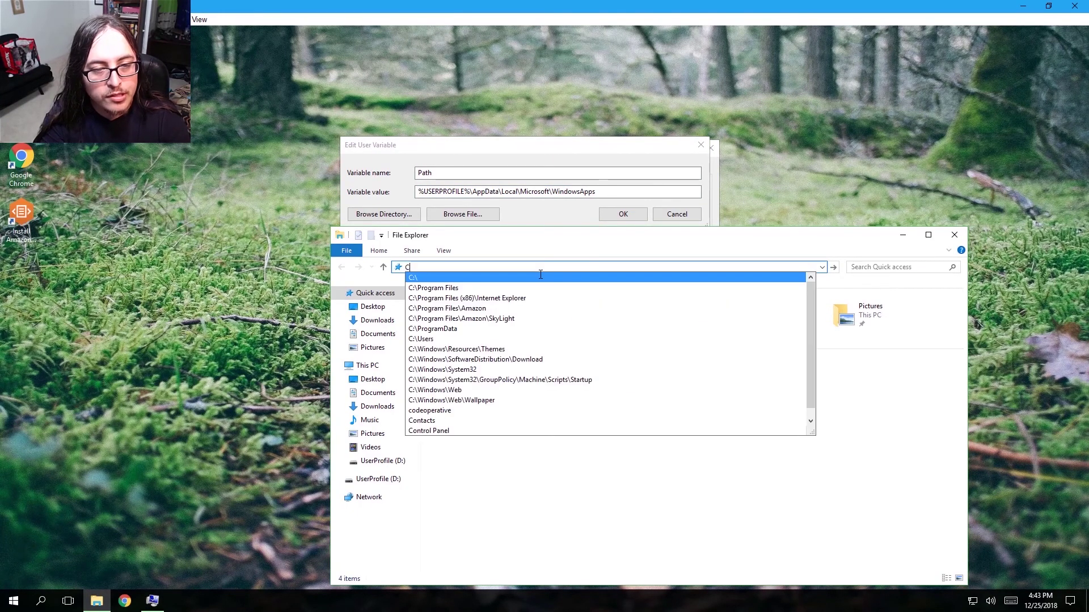
key(Return)
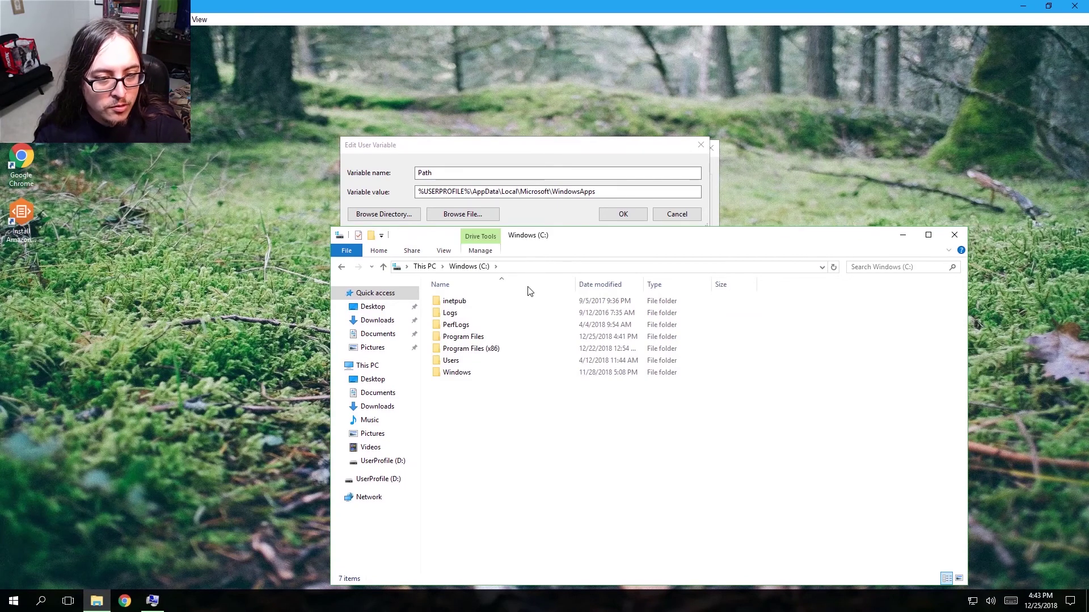
double_click(483, 337)
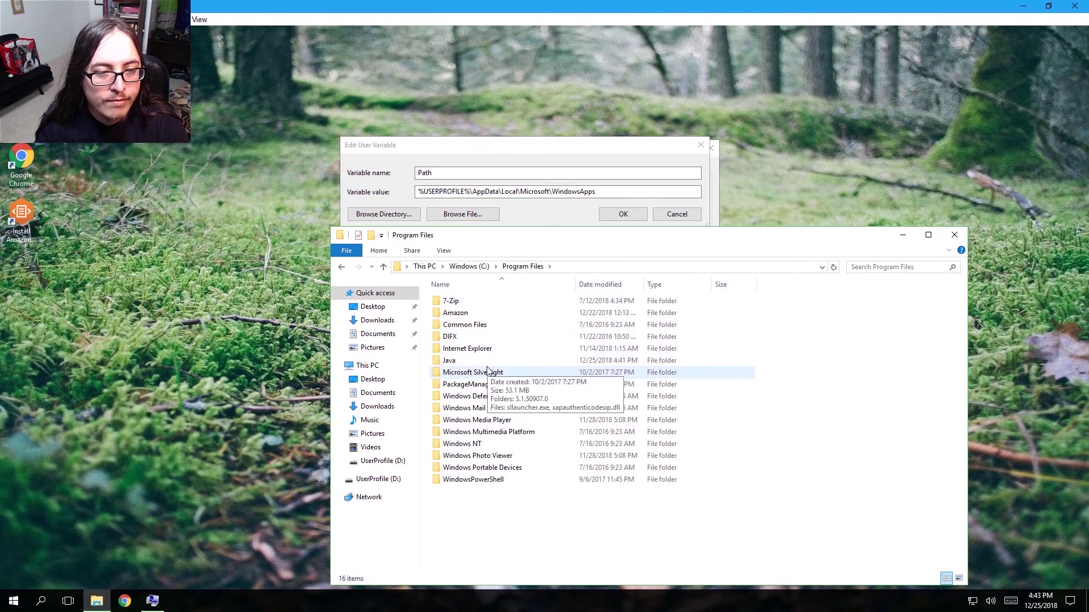
double_click(504, 358)
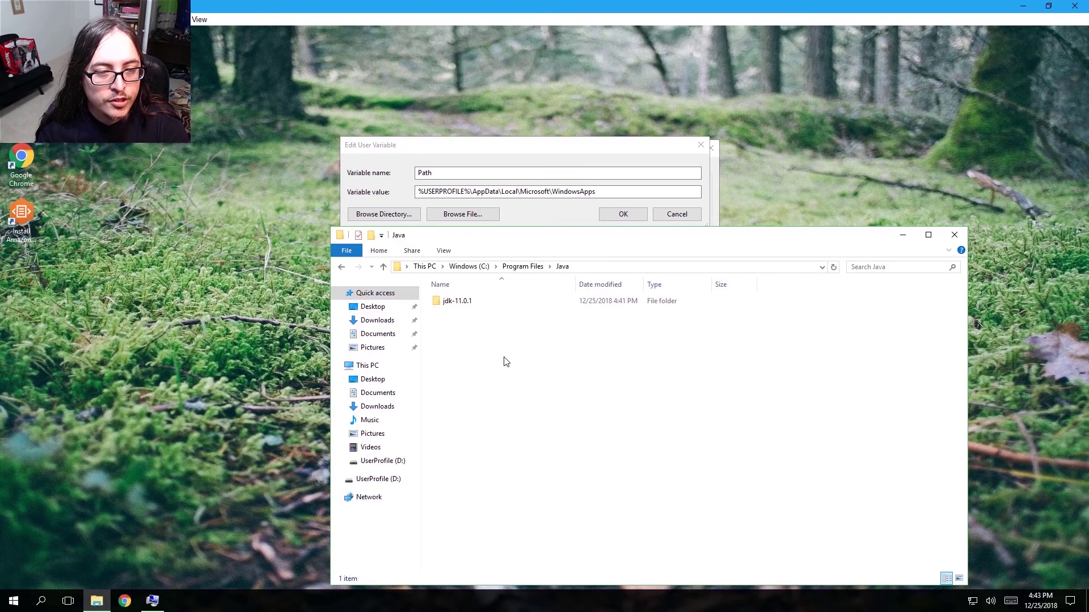
double_click(555, 302)
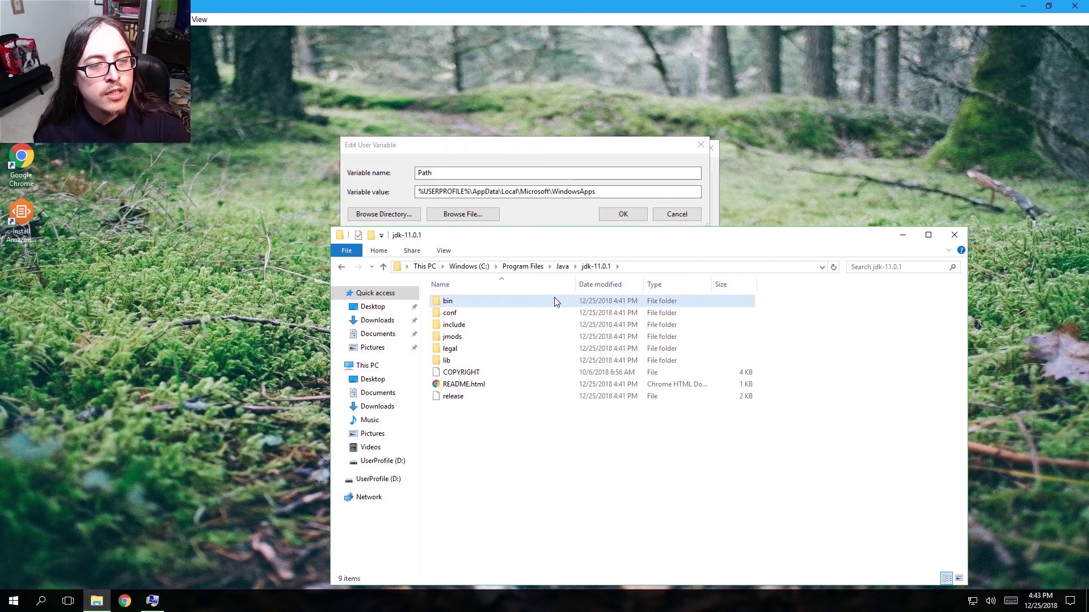
double_click(555, 303)
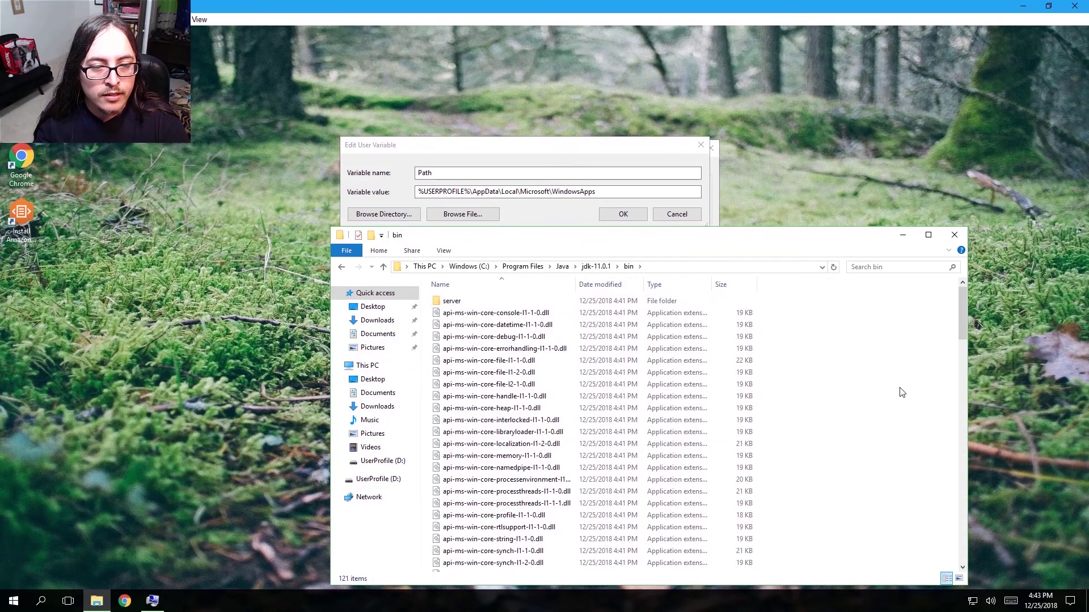
Confirm java.exe and javac.exe are present, copy the bin folder path, and return to the Path editor.
scroll(902, 391, down, 20)
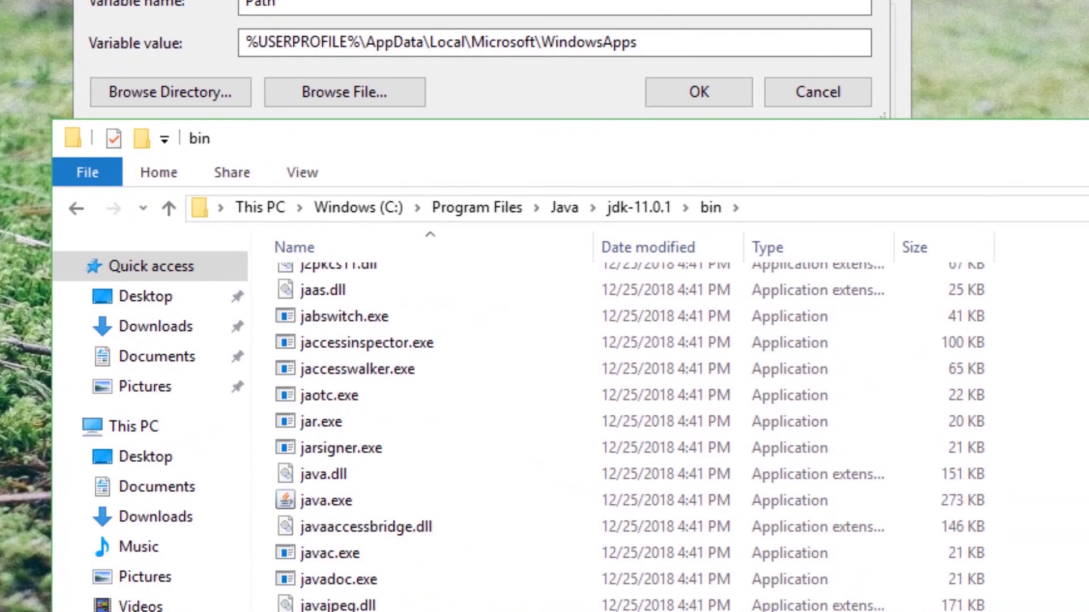
scroll(351, 504, down, 2)
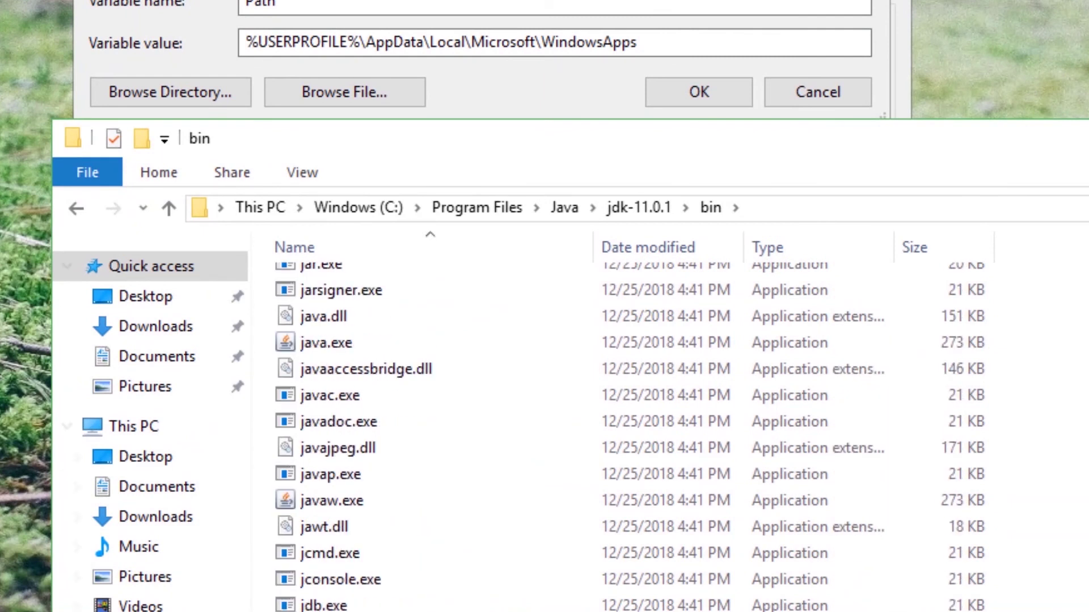
click(334, 340)
click(374, 392)
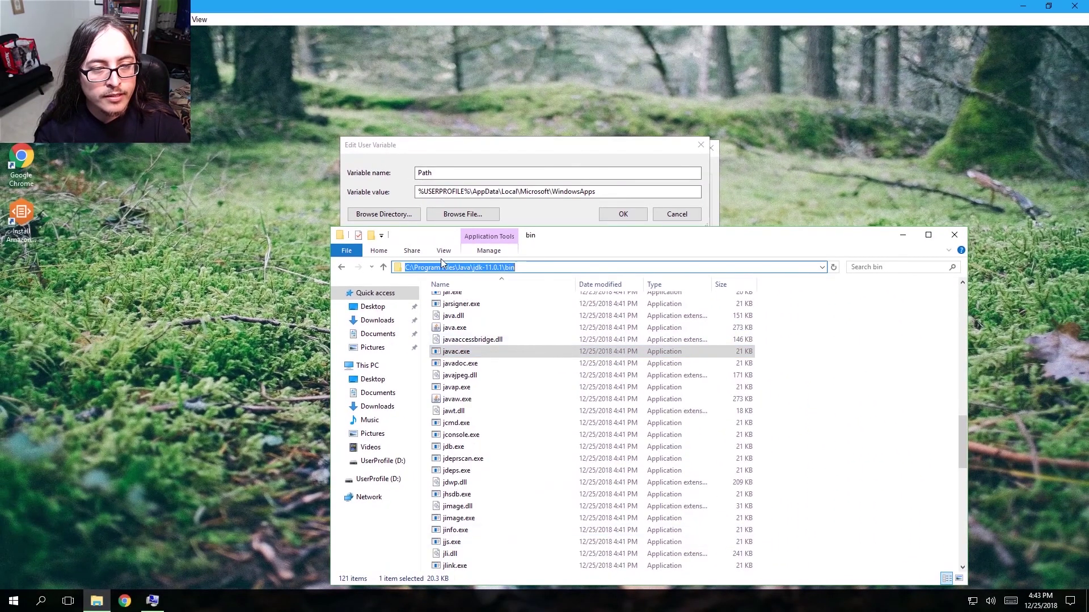
click(572, 266)
key(ctrl+c)
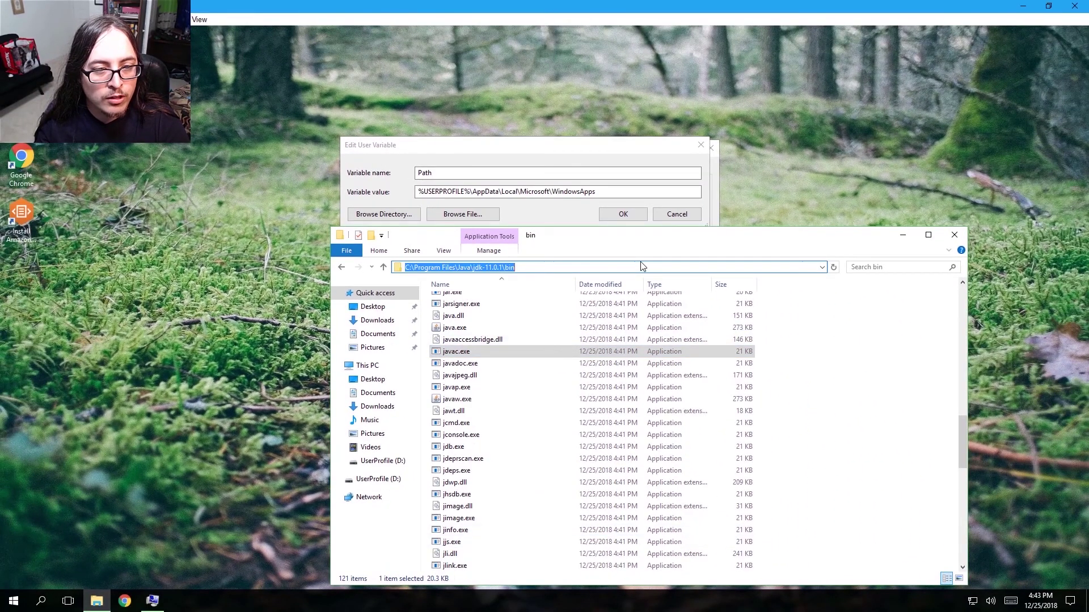
click(647, 192)
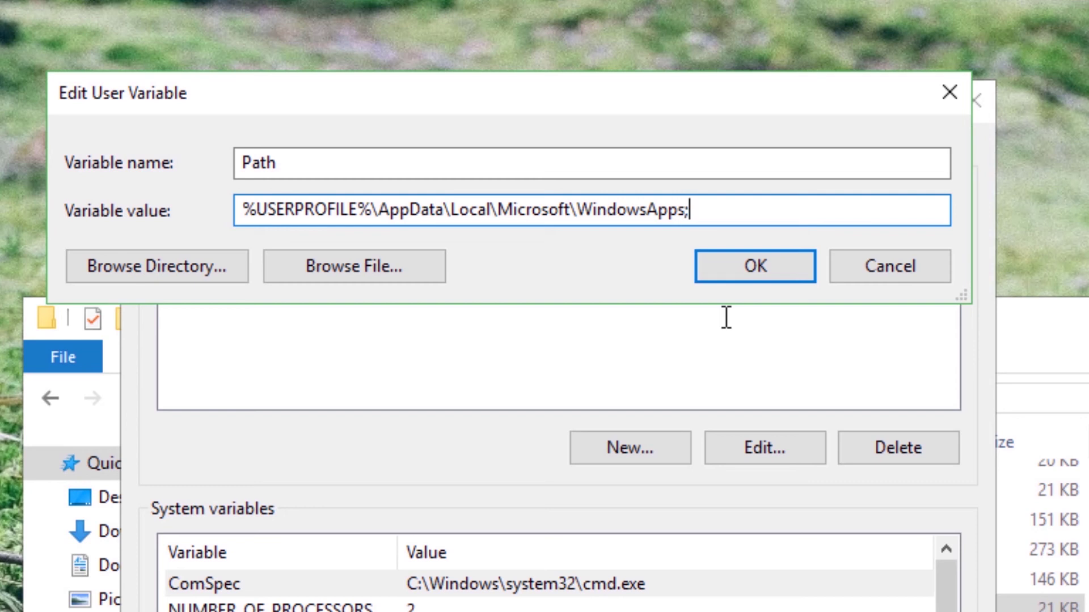
Append C:\Program Files\Java\jdk-11.0.1\bin to the user Path and confirm all three dialogs.
key(ctrl+v)
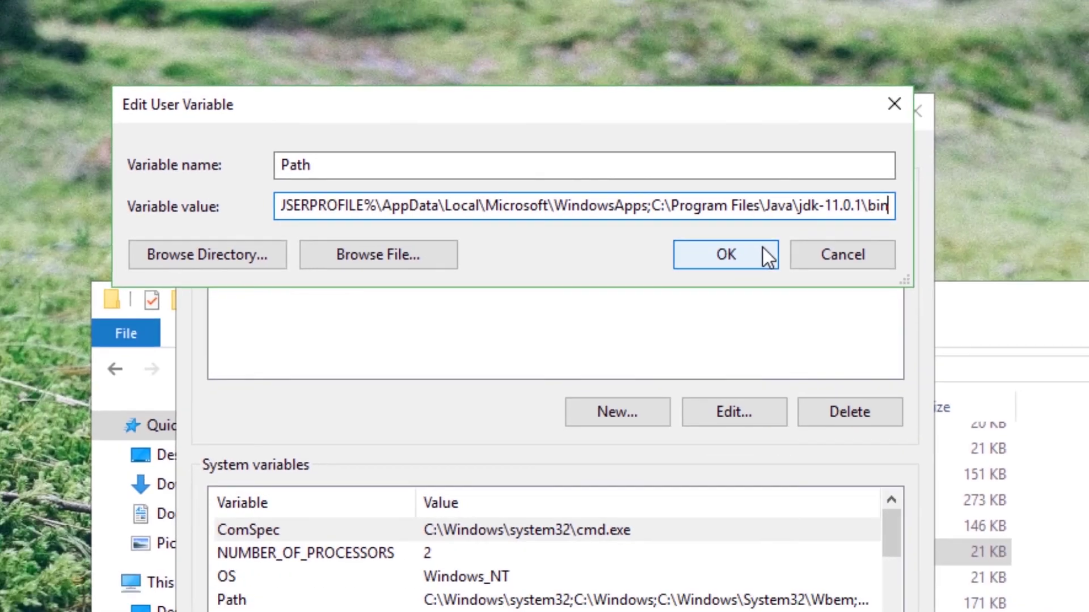
click(786, 253)
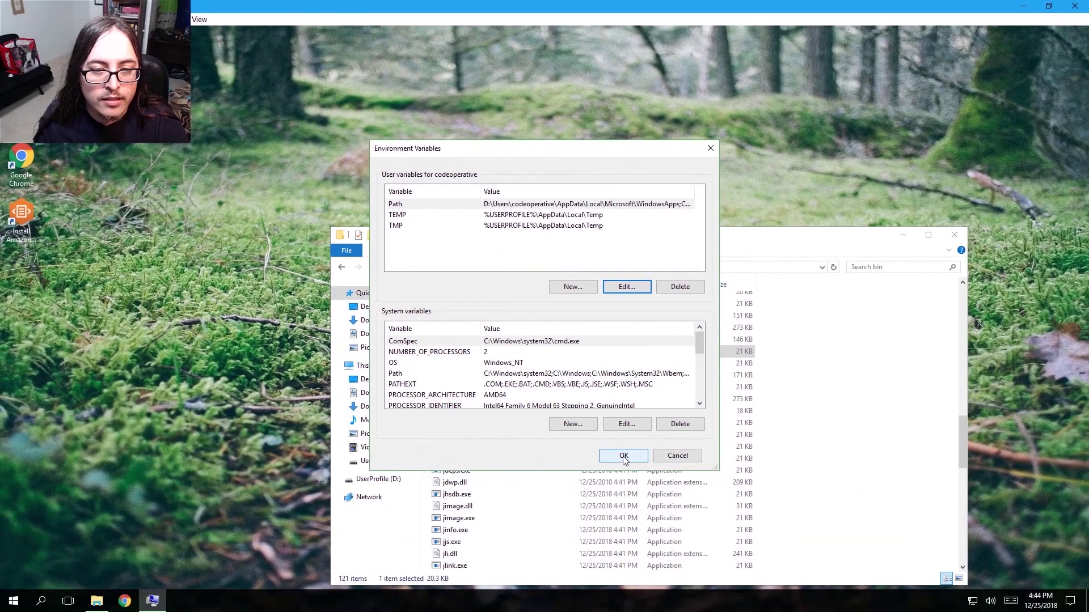
click(623, 455)
click(585, 398)
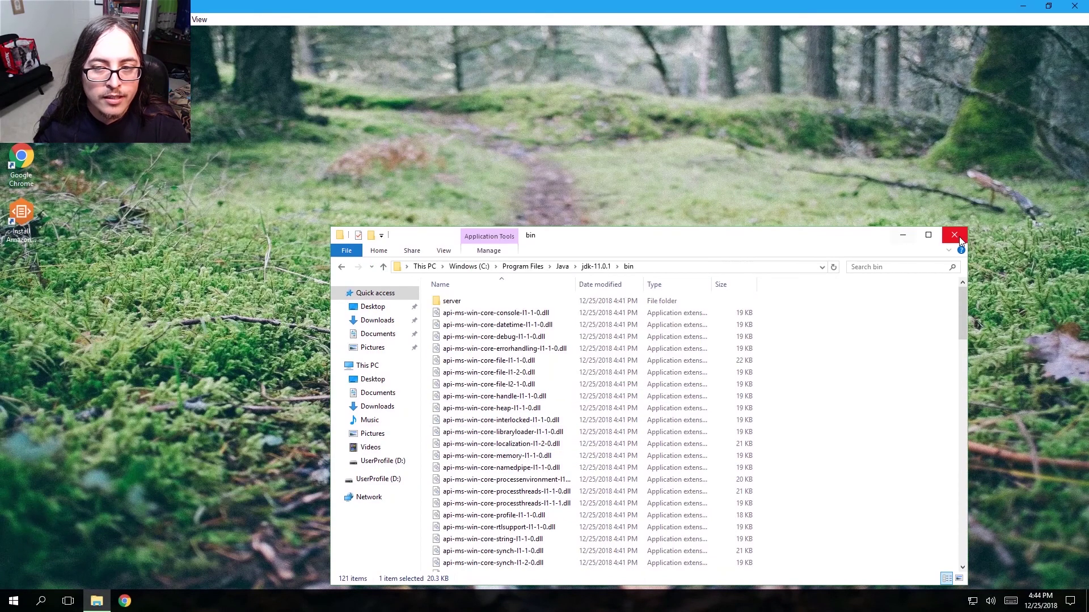
Open Command Prompt and run java -version and javac -version, both reporting 11.0.1.
click(5, 608)
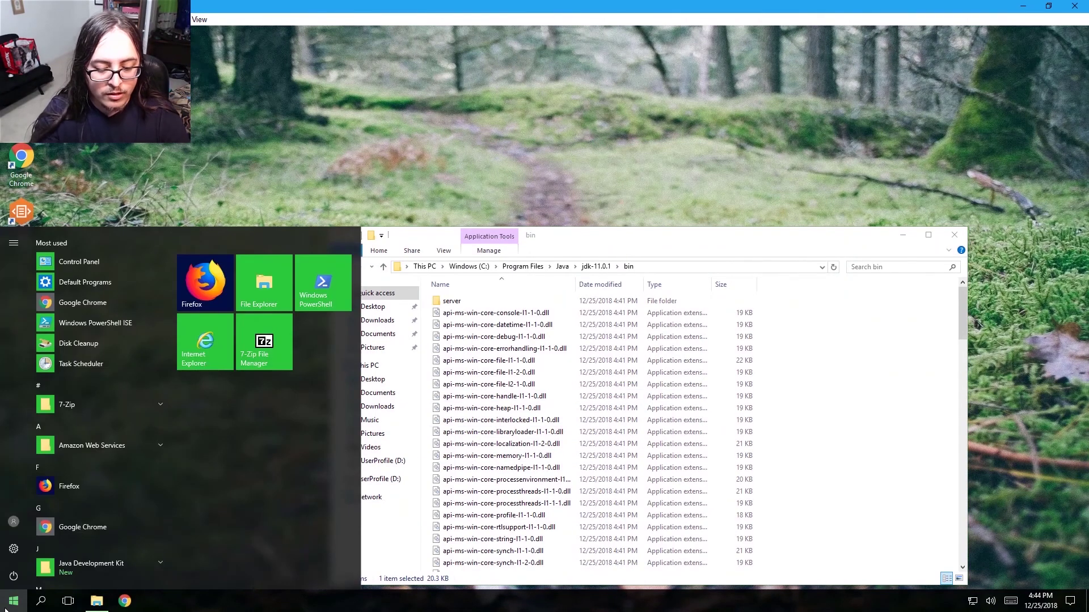
text(cmd)
key(Return)
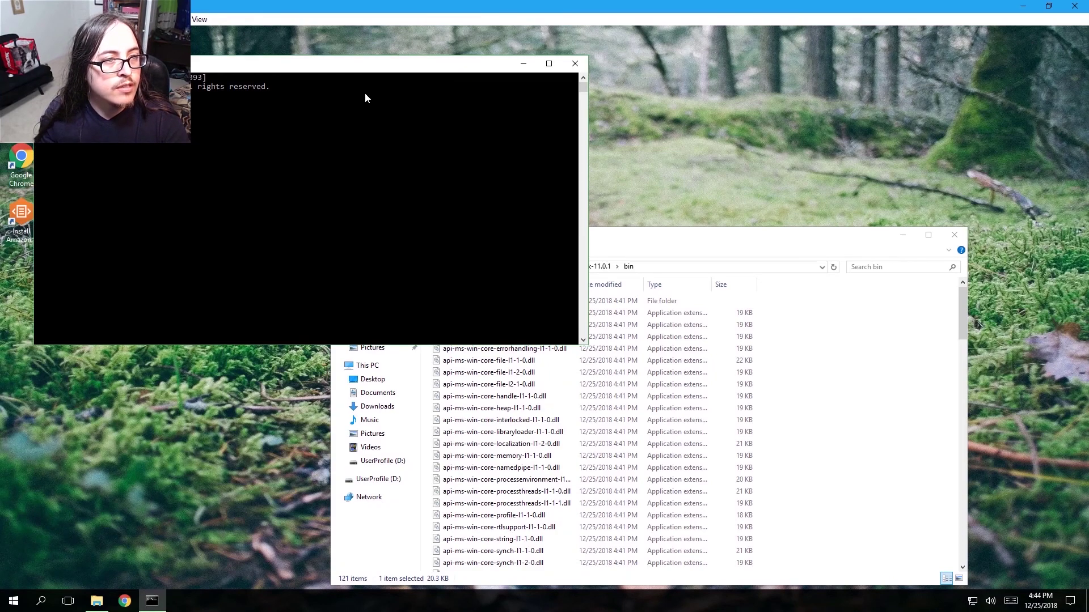
drag(201, 68, 593, 136)
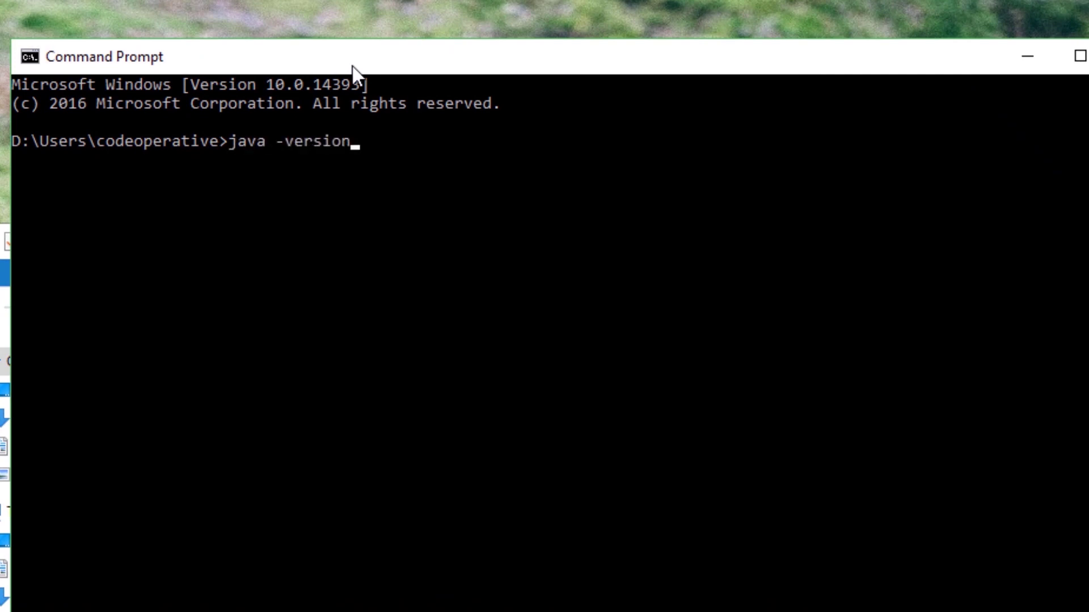
key(Return)
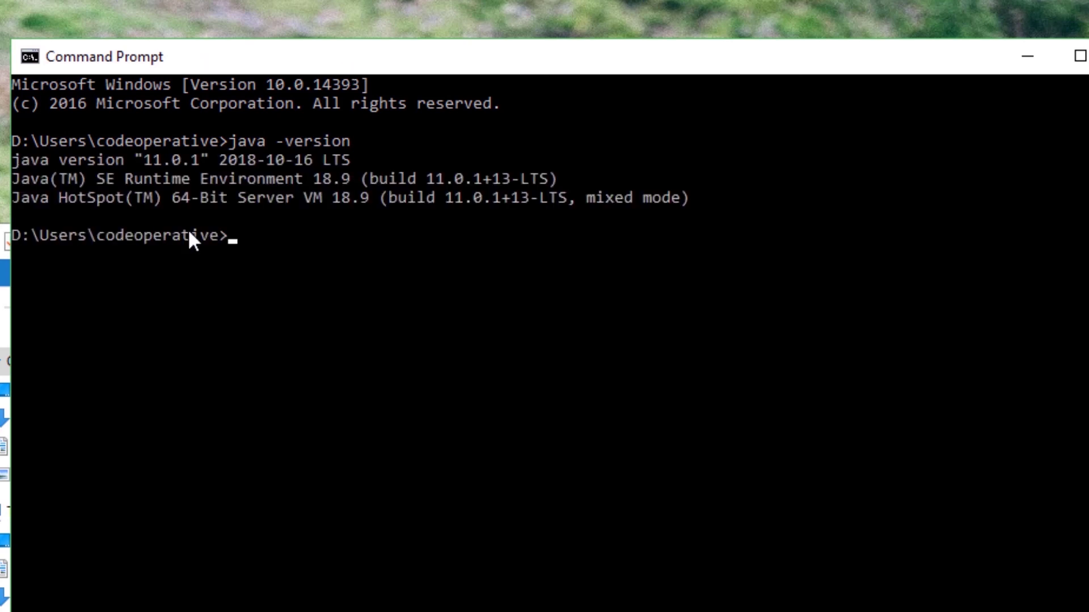
text(javac -version)
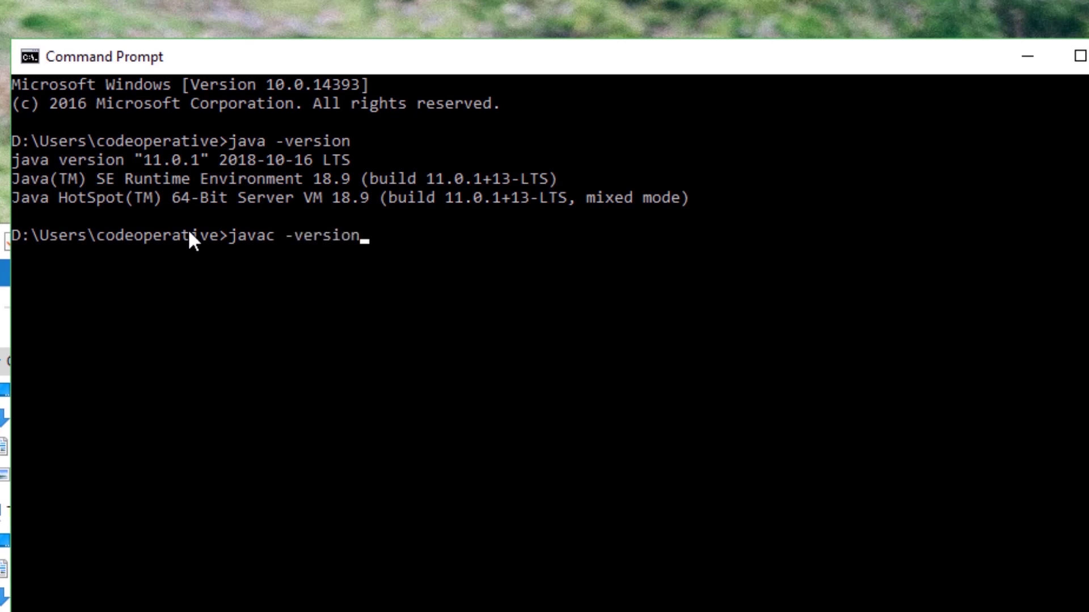
key(Return)
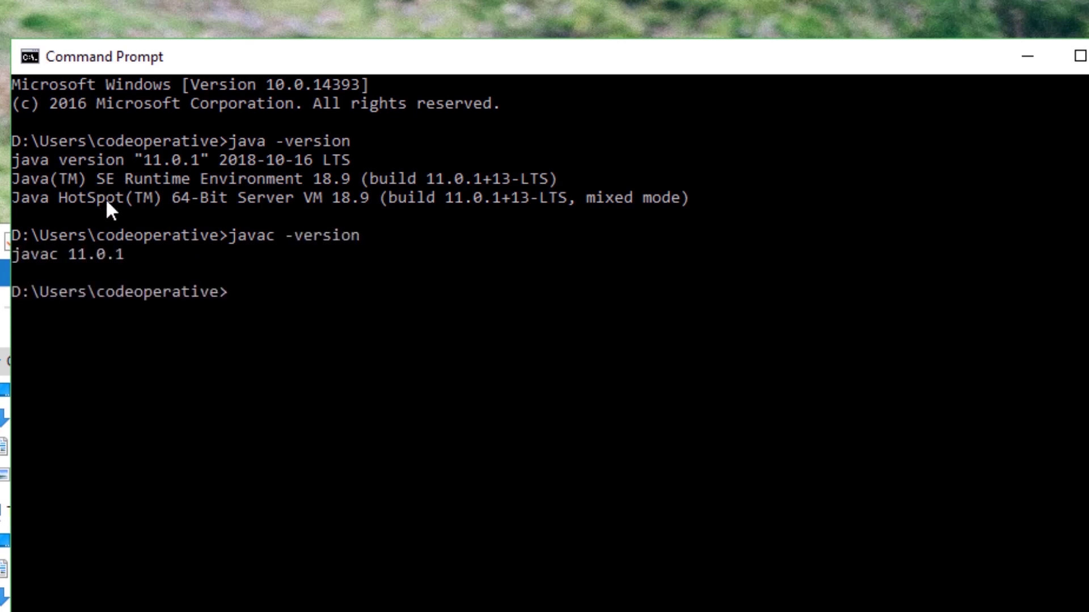